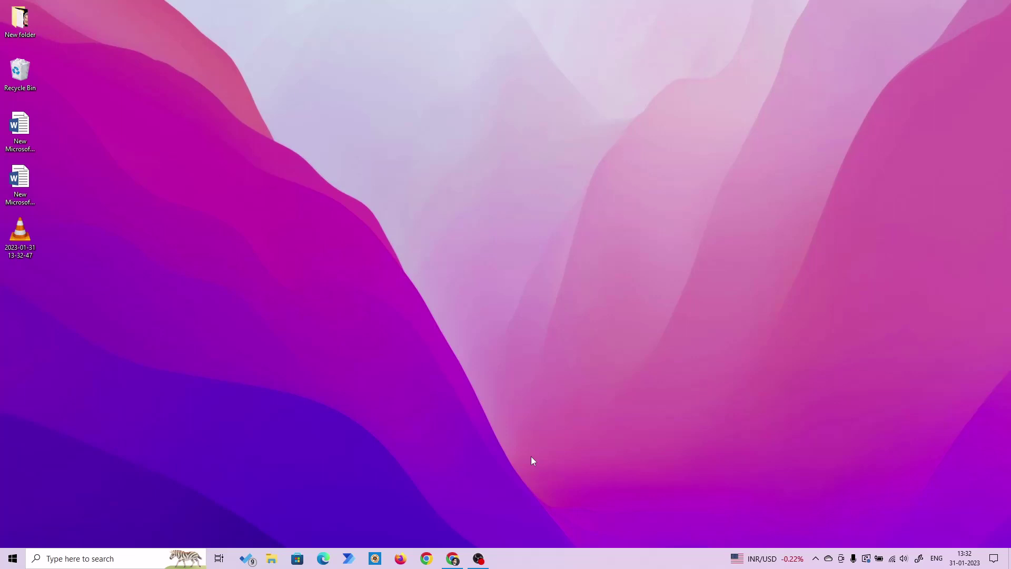
# Switch to Chrome with Alt+Tab to show the mixo.io homepage.
pyautogui.hotkey('alt', 'Tab')
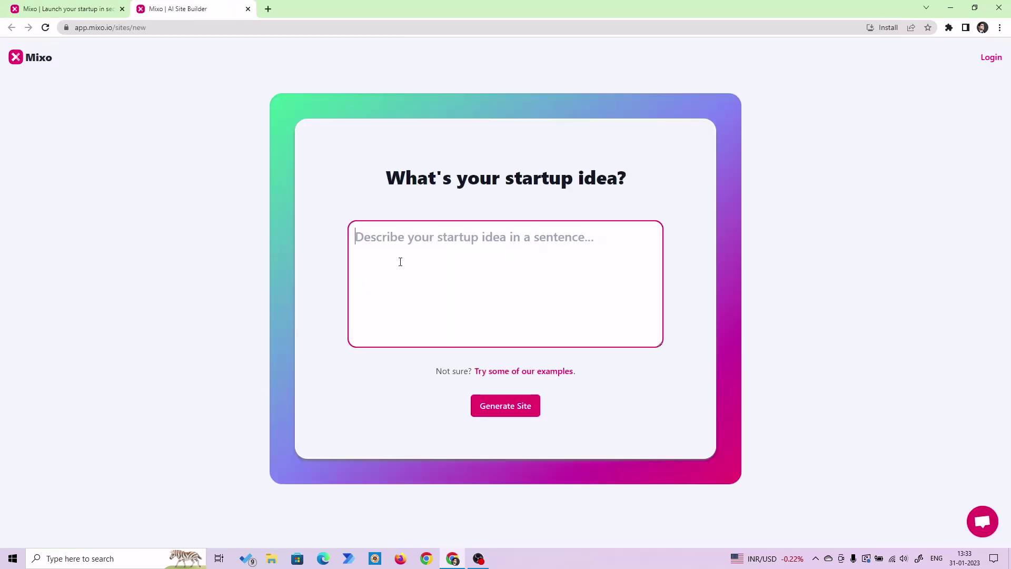
# Paste the AI-driven automated savings and investment app idea into the startup prompt.
pyautogui.write('A mobile app for automated savings and investments, where users can set their financial goals, track spending, and invest their spare change in a diversified portfolio. The app will use AI to recommen')
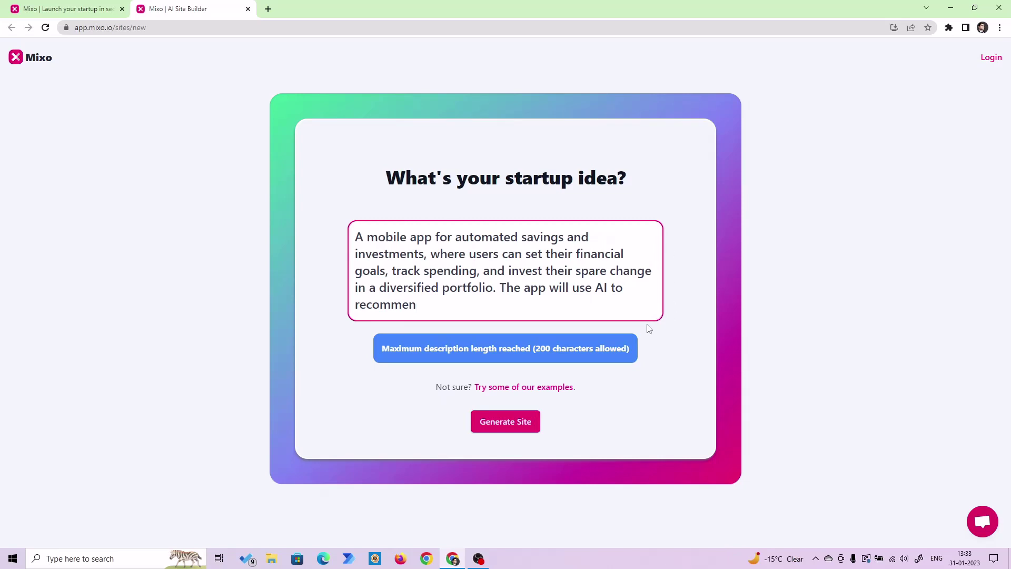
# Generate the GrowthFund landing page from the pasted startup idea.
pyautogui.click(521, 427)
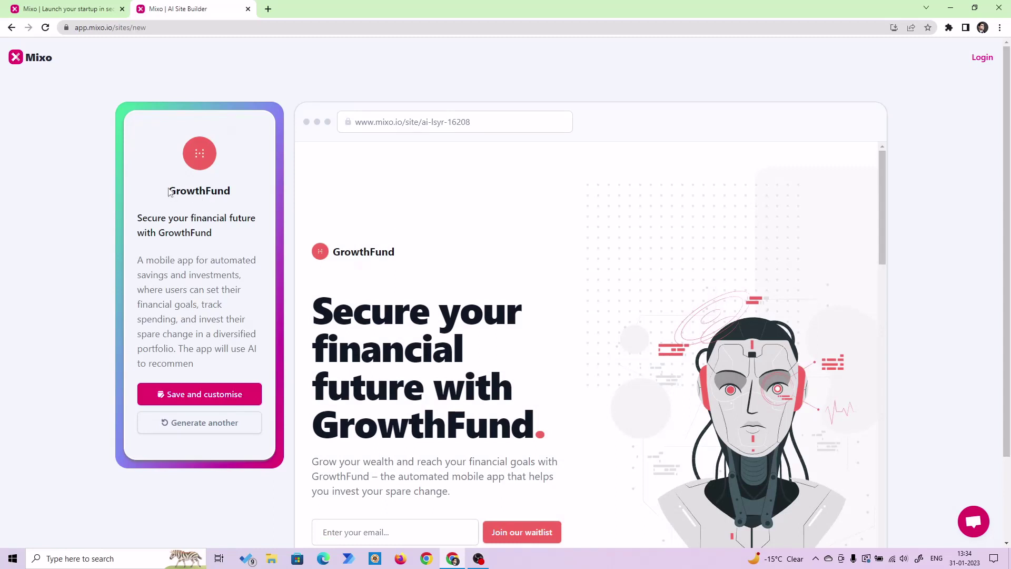
# Review the GrowthFund name and description, then save and sign in with Google.
pyautogui.moveTo(169, 190); pyautogui.dragTo(245, 192)
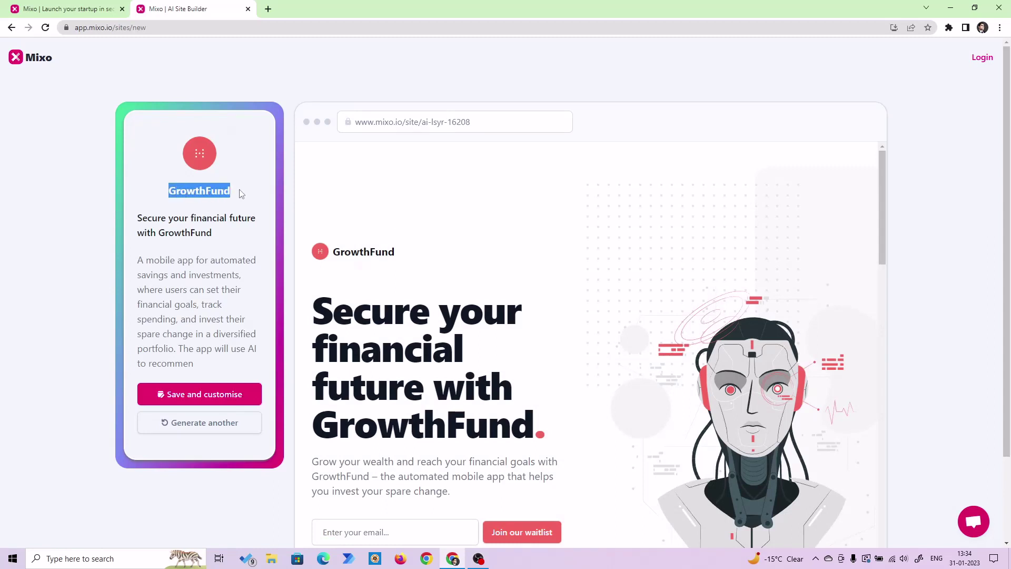
pyautogui.click(240, 192)
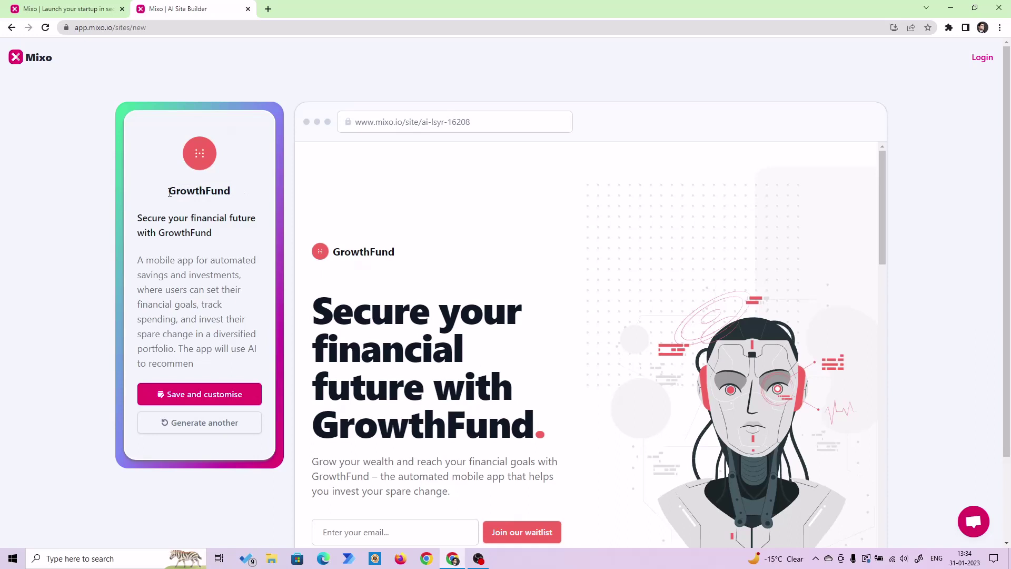
pyautogui.moveTo(169, 191); pyautogui.dragTo(241, 194)
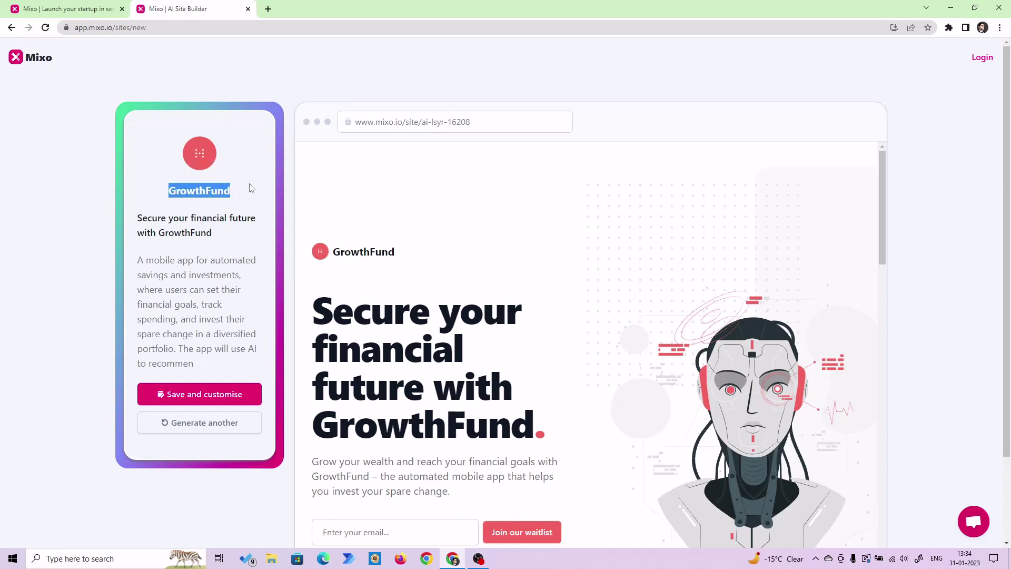
pyautogui.click(250, 194)
pyautogui.moveTo(138, 260); pyautogui.dragTo(257, 369)
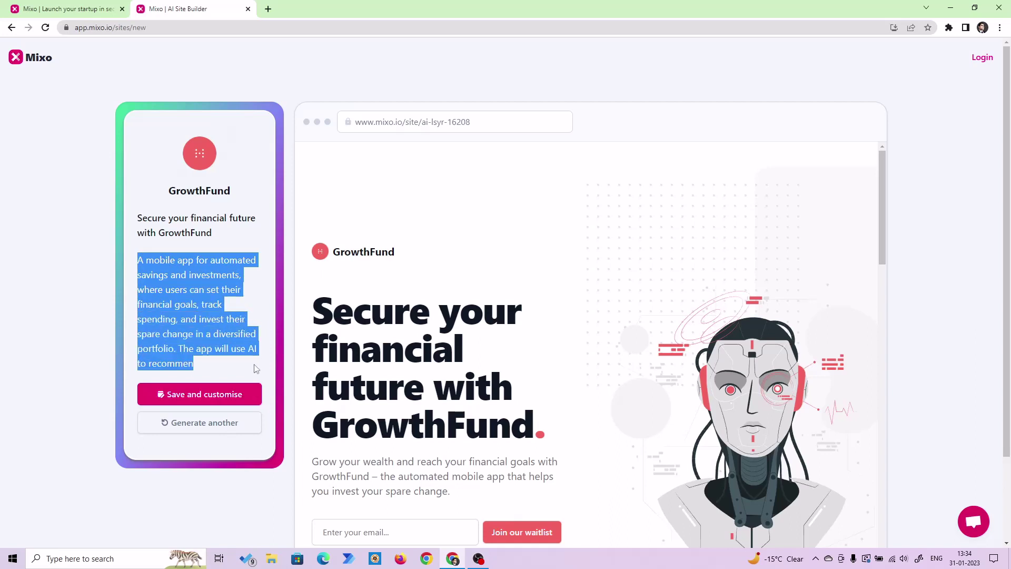
pyautogui.click(181, 304)
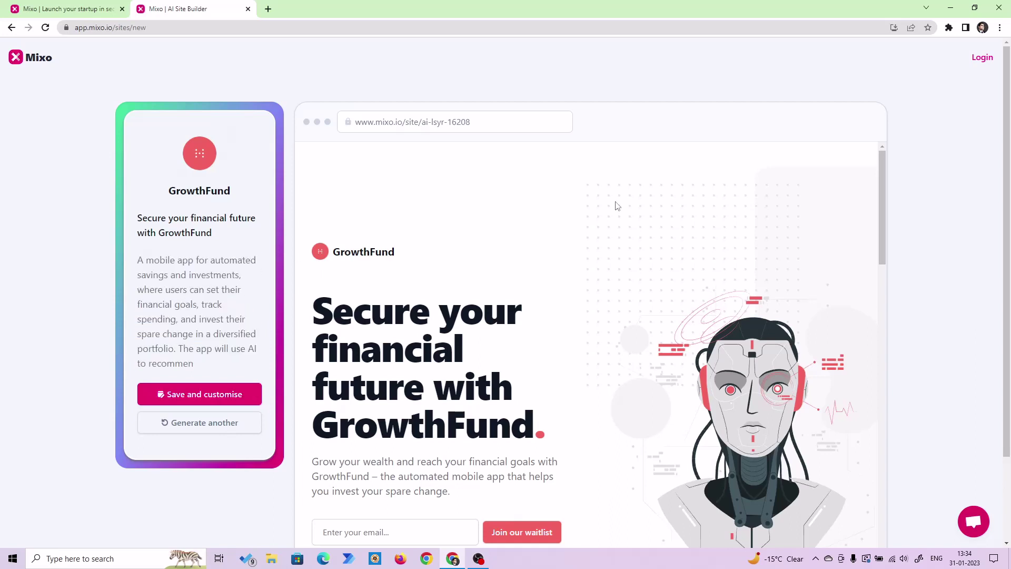
pyautogui.moveTo(882, 198); pyautogui.dragTo(884, 285)
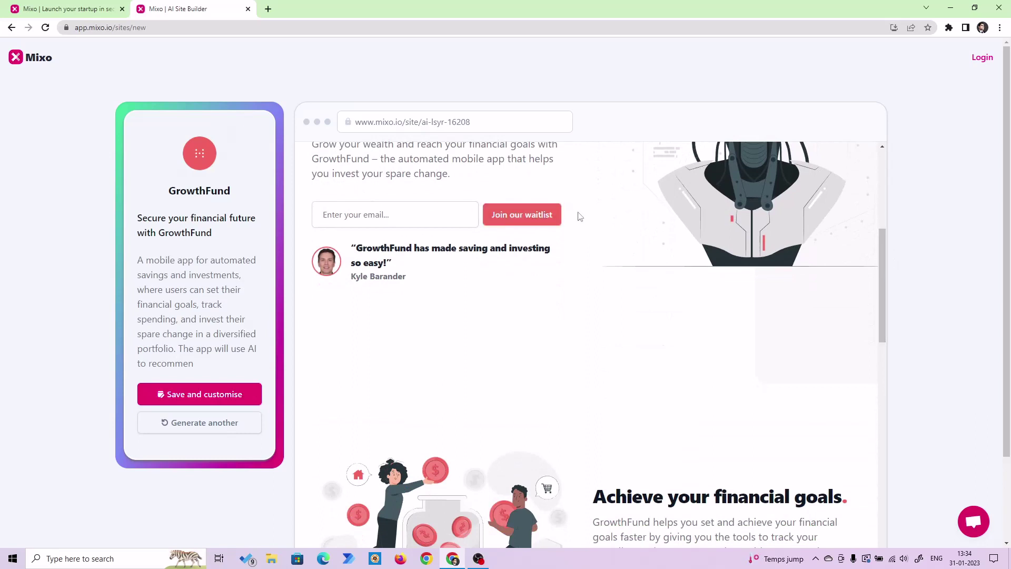
pyautogui.scroll(-3, 585, 222)
pyautogui.scroll(-3, 585, 221)
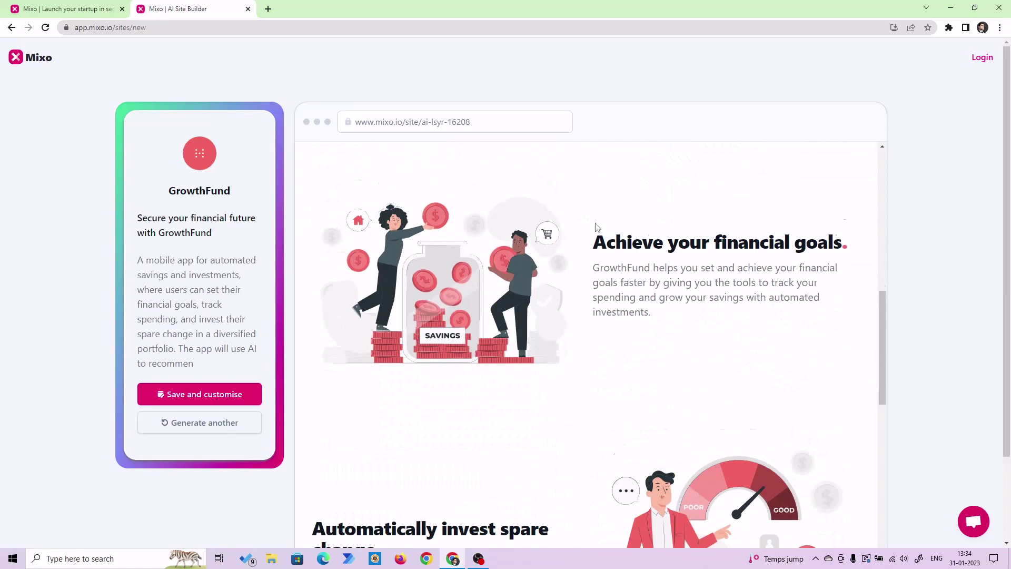
pyautogui.scroll(-3, 585, 222)
pyautogui.scroll(-3, 593, 225)
pyautogui.scroll(-3, 594, 227)
pyautogui.scroll(-3, 595, 227)
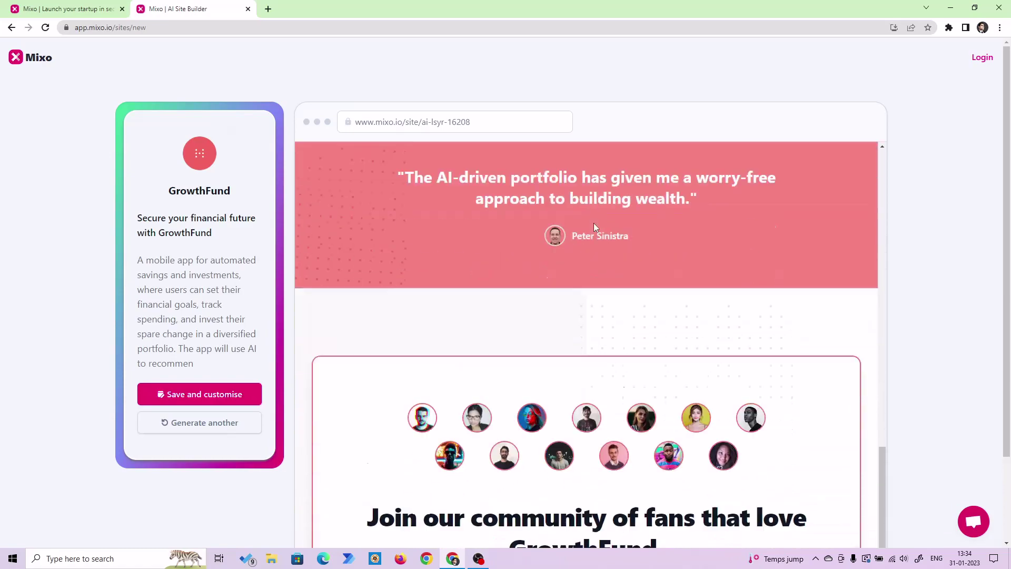
pyautogui.scroll(-3, 594, 226)
pyautogui.scroll(4, 596, 227)
pyautogui.scroll(4, 596, 228)
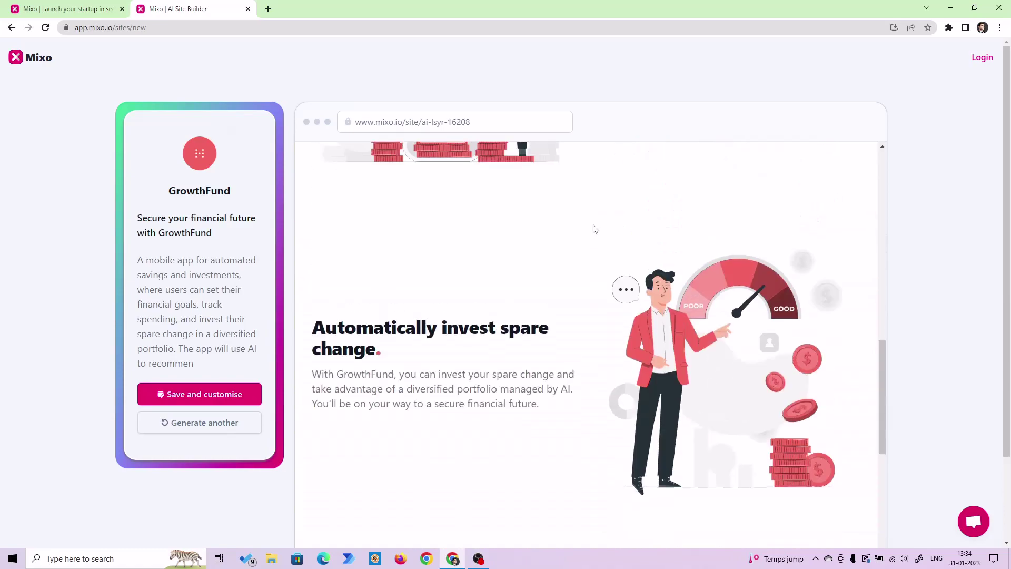
pyautogui.scroll(4, 594, 230)
pyautogui.scroll(4, 594, 233)
pyautogui.scroll(3, 593, 233)
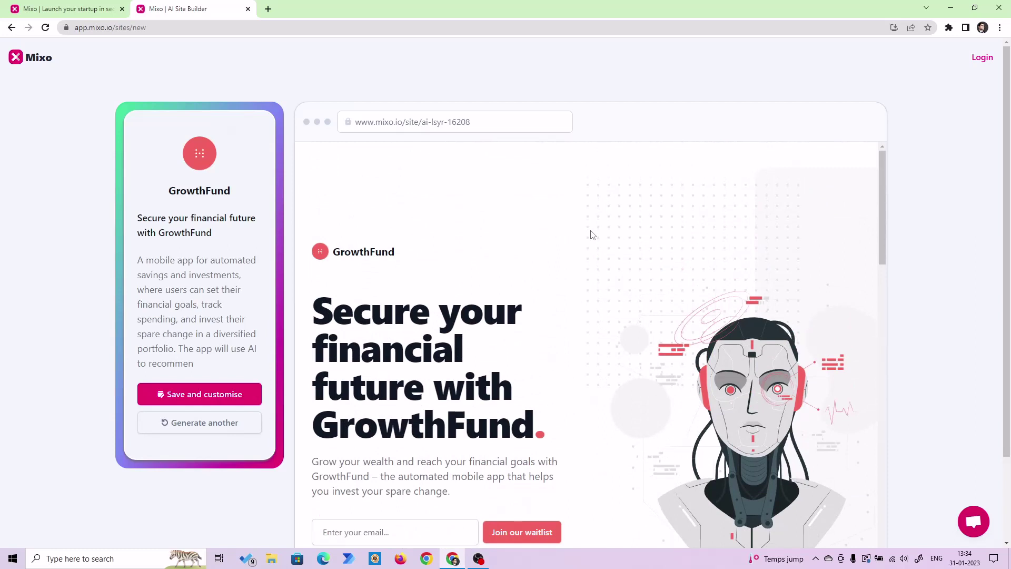
pyautogui.scroll(-5, 591, 235)
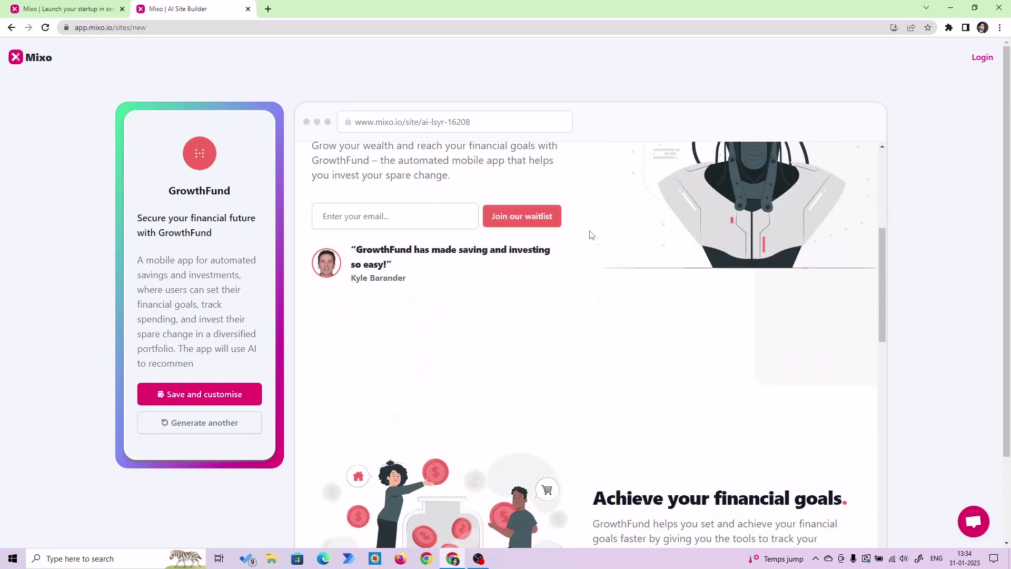
pyautogui.scroll(-5, 592, 234)
pyautogui.scroll(-5, 590, 232)
pyautogui.scroll(-3, 589, 231)
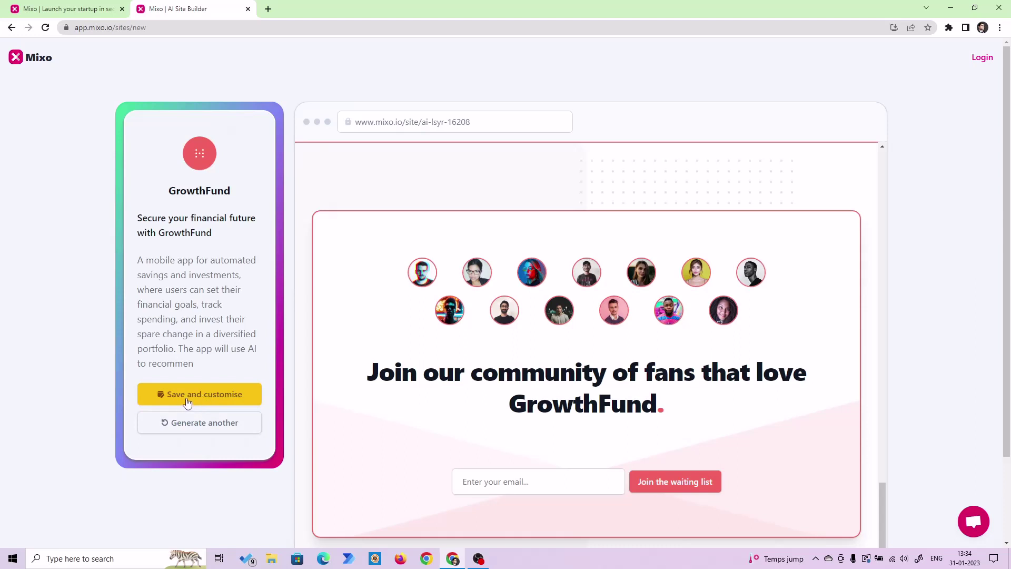
pyautogui.click(212, 395)
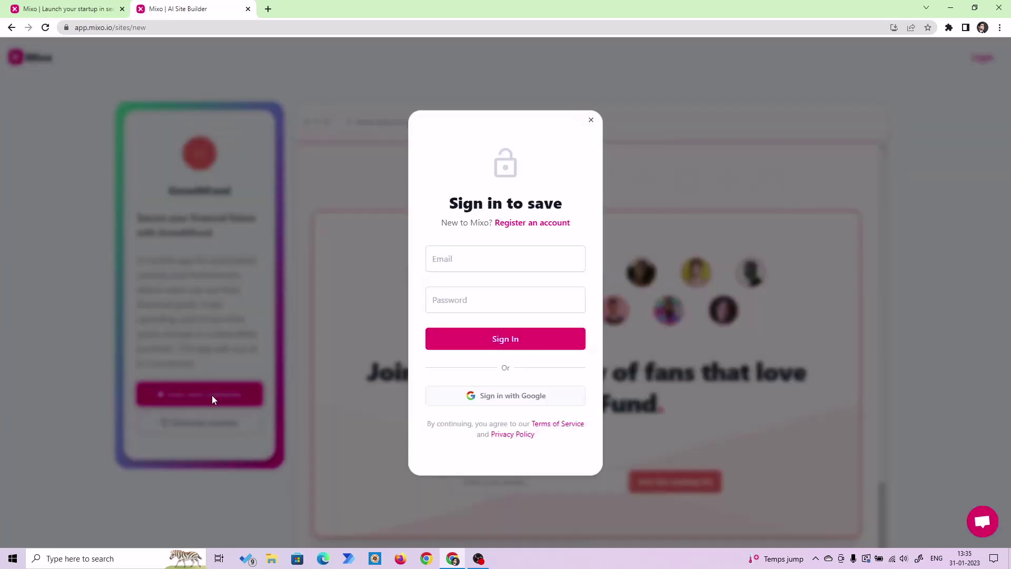
pyautogui.click(520, 400)
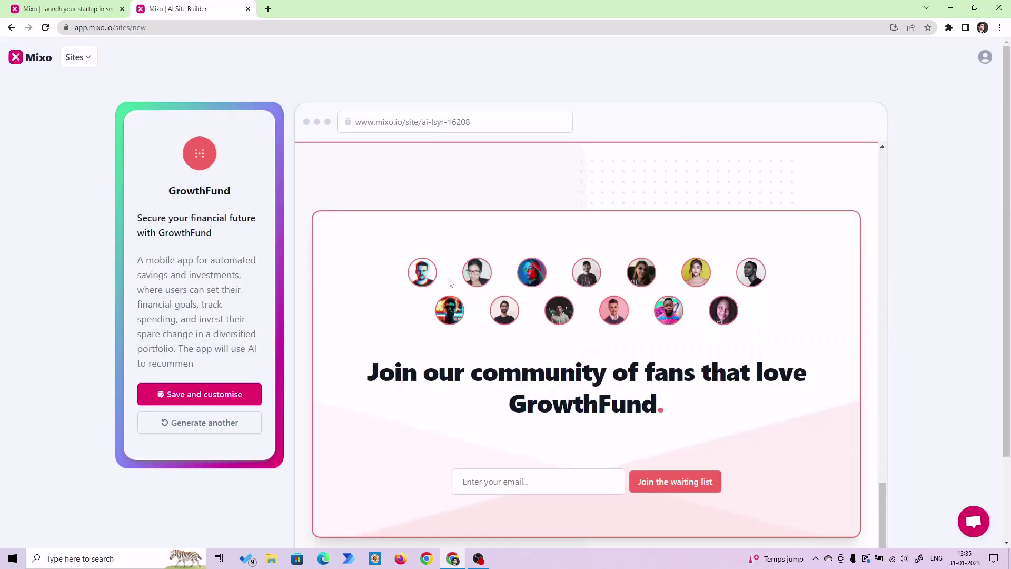
# Save GrowthFund and continue on the free plan into the editor.
pyautogui.click(199, 394)
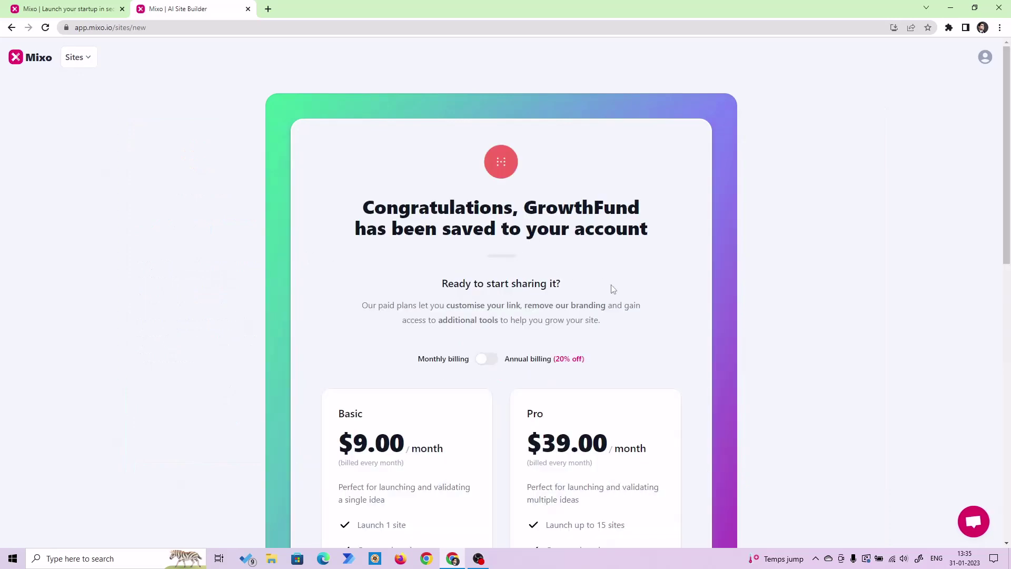
pyautogui.scroll(-3, 613, 290)
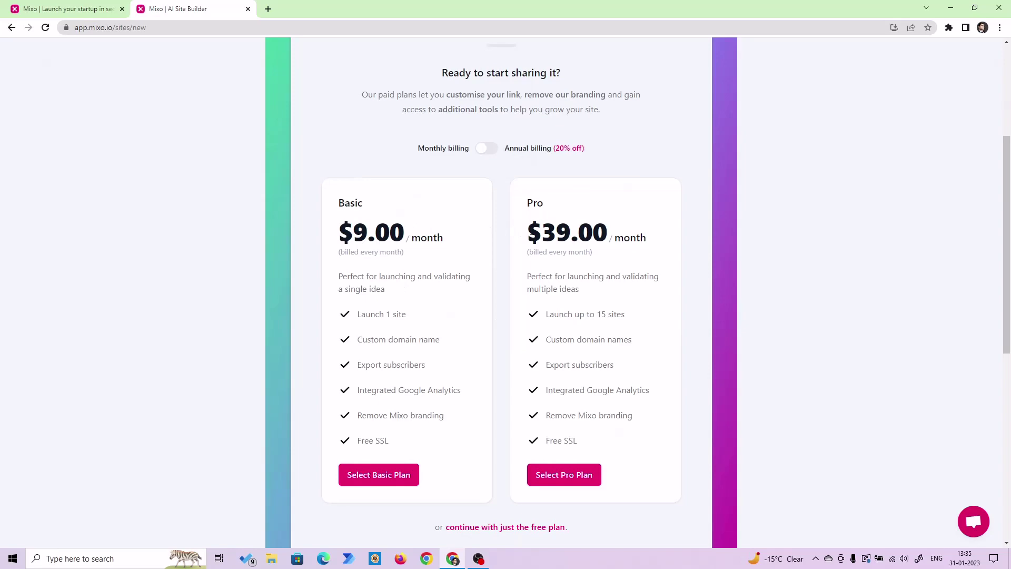
pyautogui.scroll(-3, 655, 237)
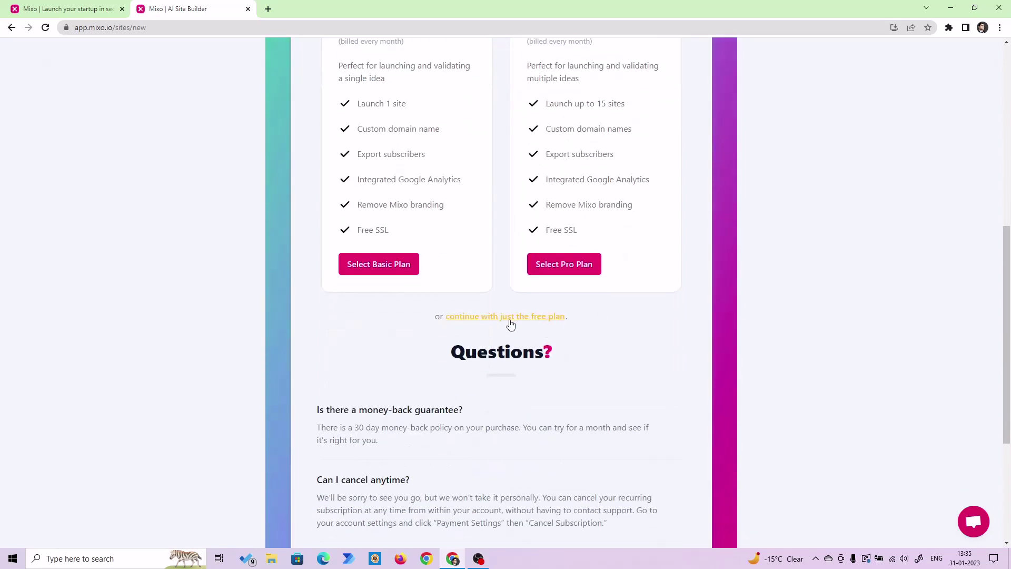
pyautogui.click(510, 319)
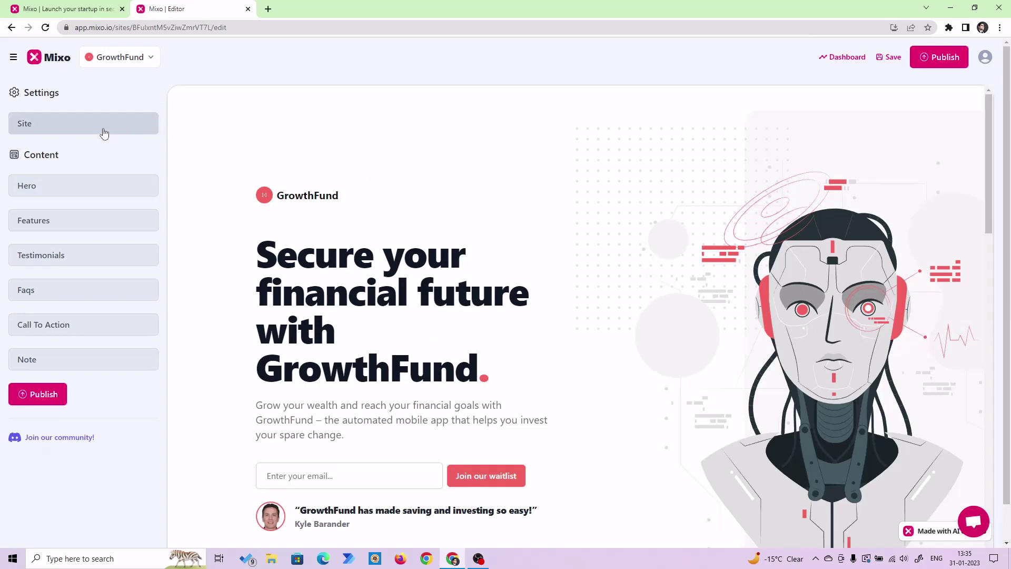
# Set the site's primary colour to a darker bright blue in site settings.
pyautogui.click(103, 132)
pyautogui.moveTo(144, 201); pyautogui.dragTo(139, 225)
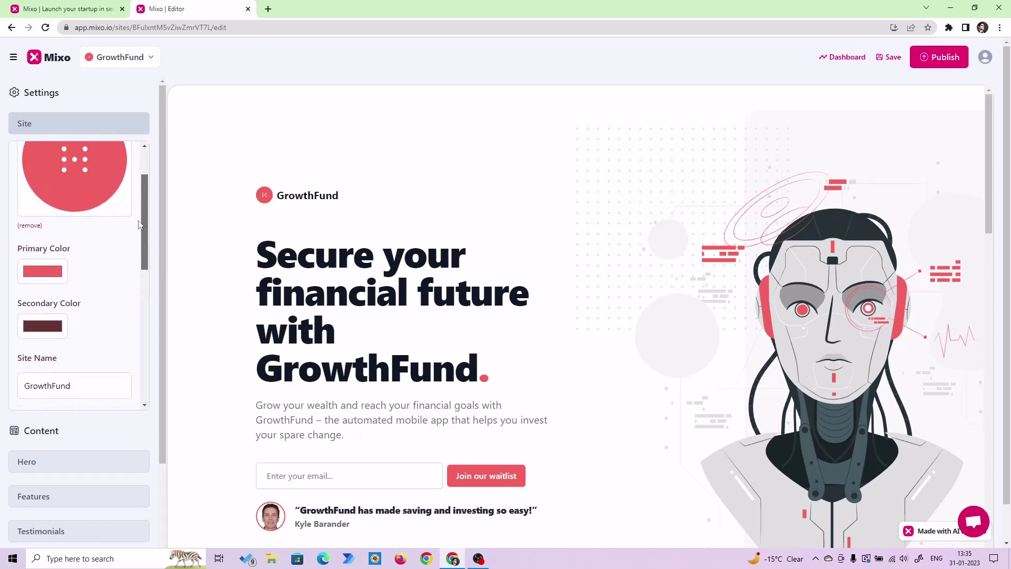
pyautogui.click(41, 272)
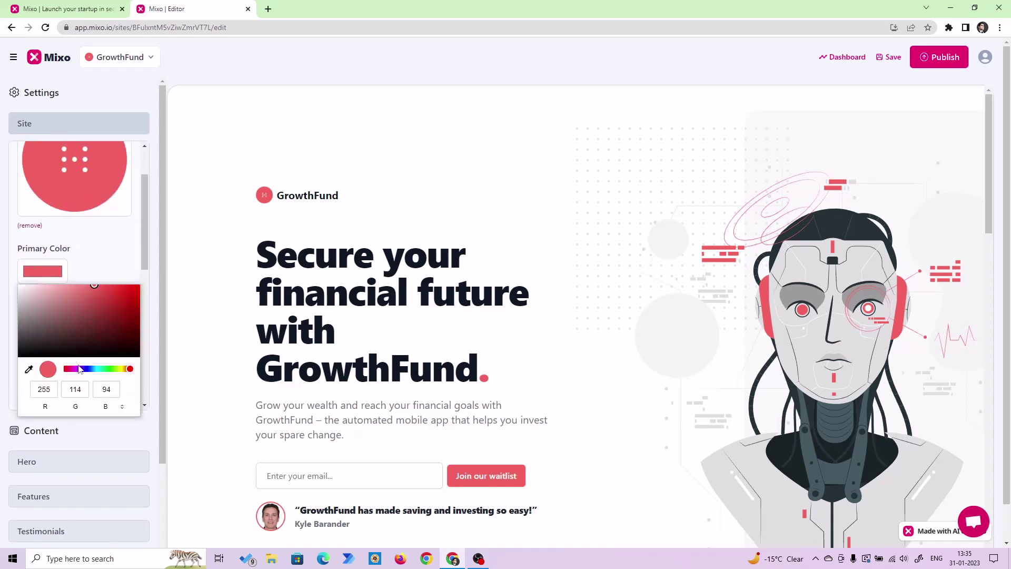
pyautogui.click(79, 369)
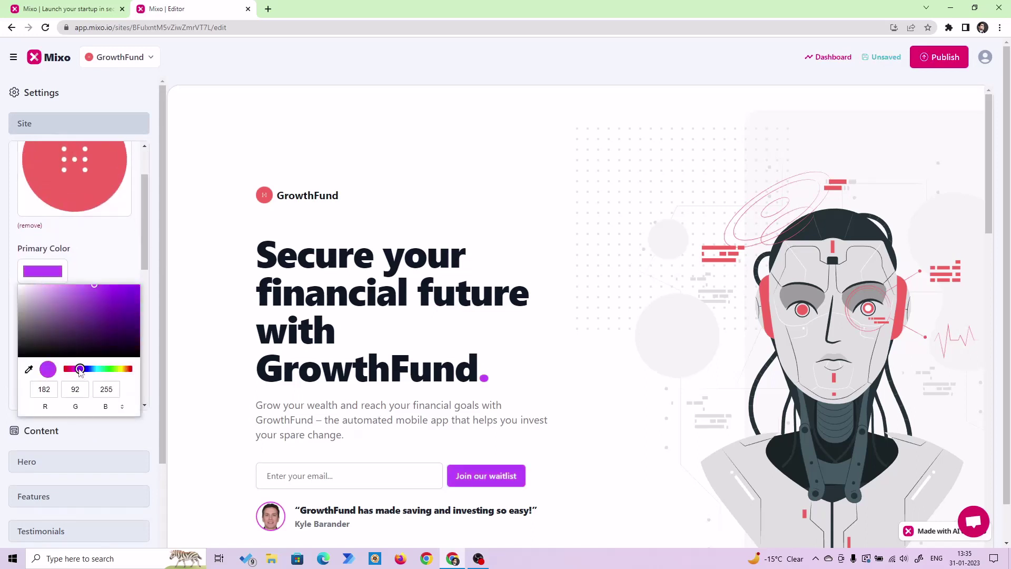
pyautogui.moveTo(81, 370); pyautogui.dragTo(91, 370)
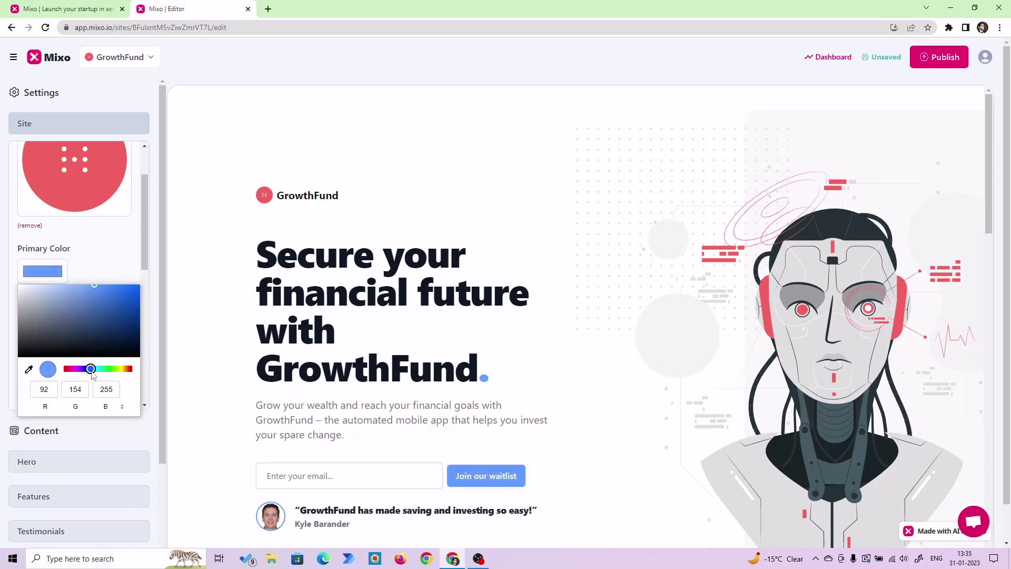
pyautogui.moveTo(100, 291); pyautogui.dragTo(124, 291)
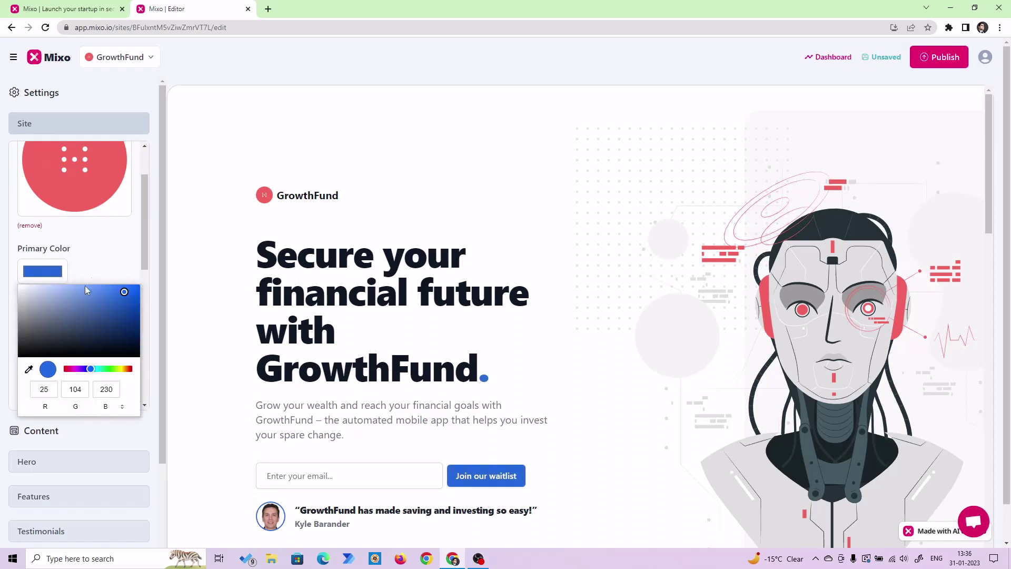
pyautogui.click(106, 260)
# Shift the secondary colour's hue to violet and saturate it into vivid purple.
pyautogui.click(51, 330)
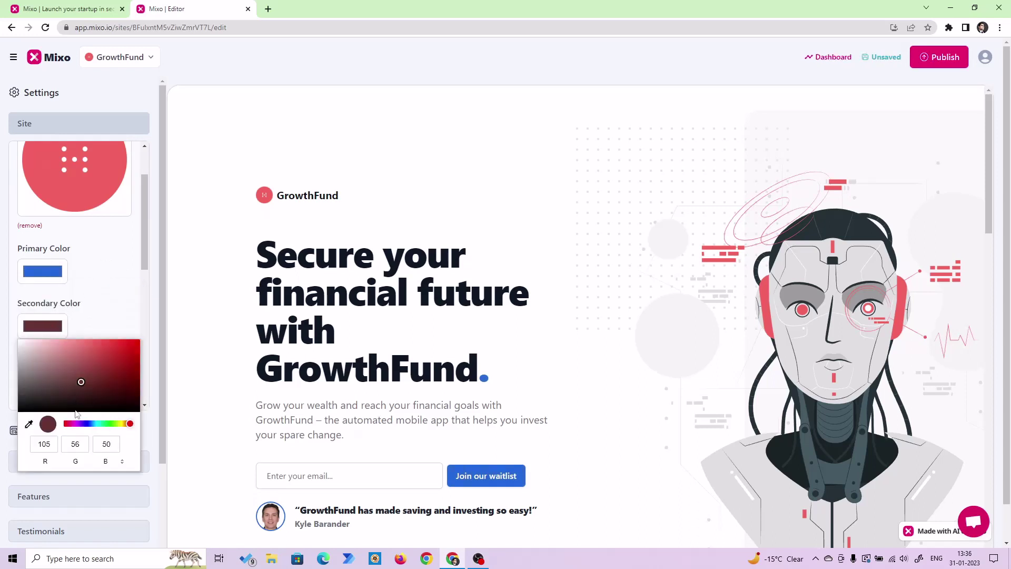
pyautogui.click(77, 424)
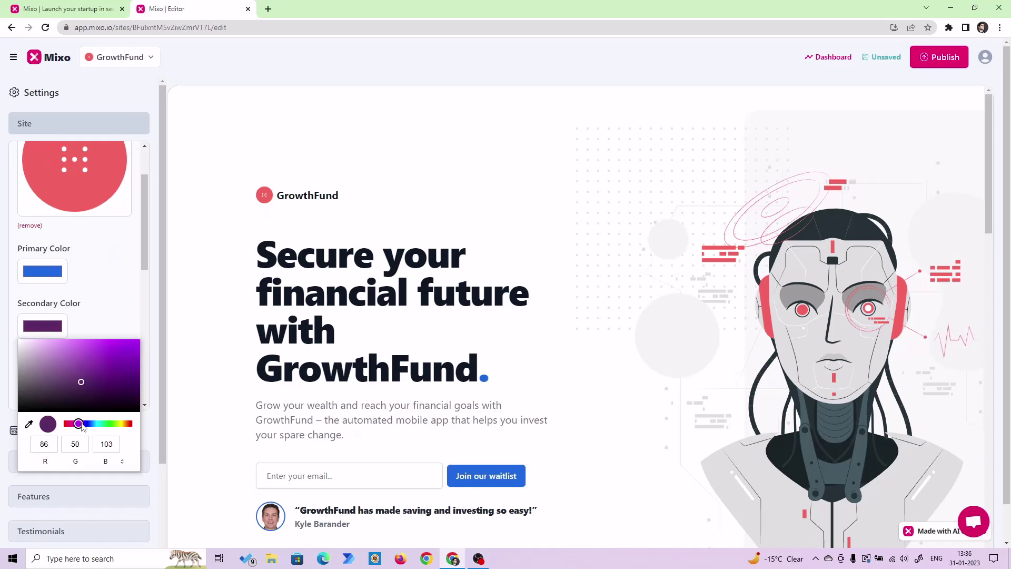
pyautogui.moveTo(74, 424); pyautogui.dragTo(79, 424)
pyautogui.click(125, 381)
pyautogui.moveTo(126, 382); pyautogui.dragTo(141, 362)
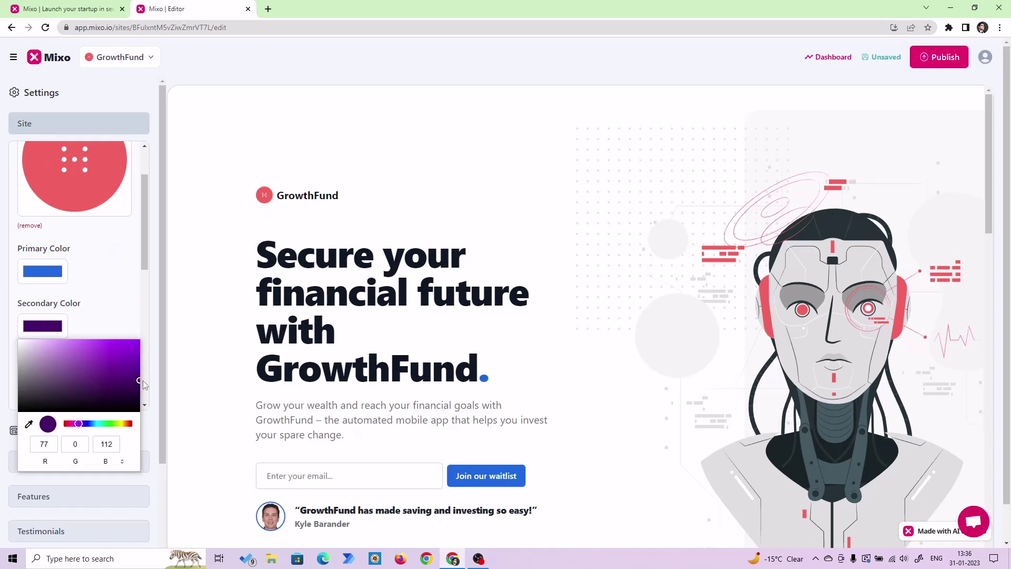
pyautogui.click(133, 332)
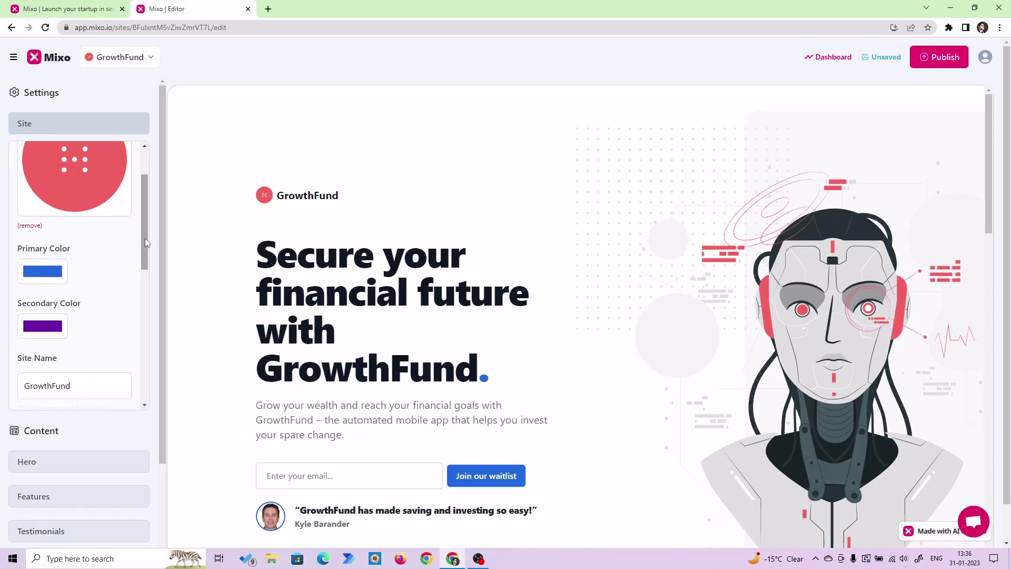
pyautogui.moveTo(144, 237); pyautogui.dragTo(144, 322)
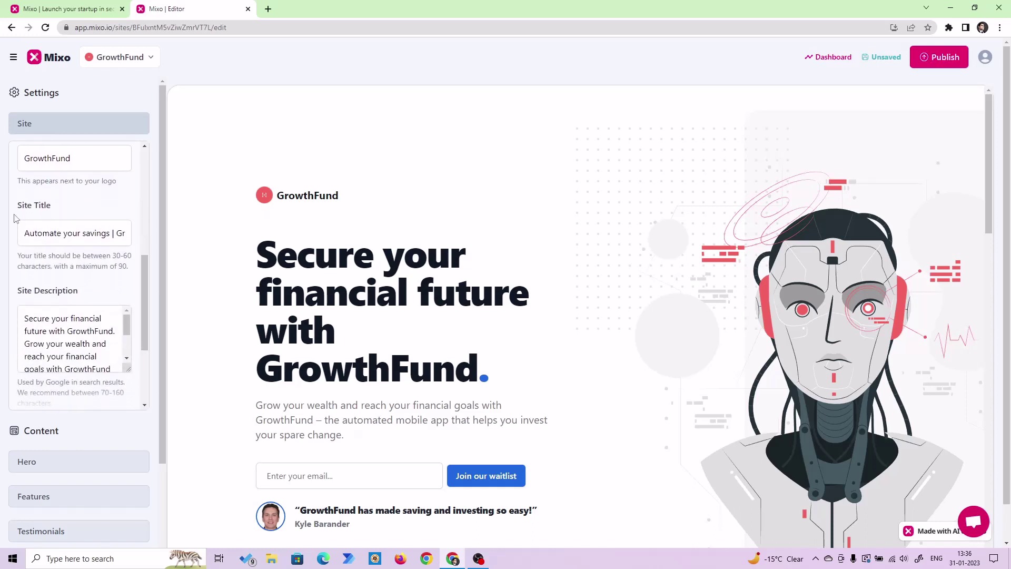
# Check the site title, then expand Hero content to show rating and review fields.
pyautogui.moveTo(23, 233); pyautogui.dragTo(145, 234)
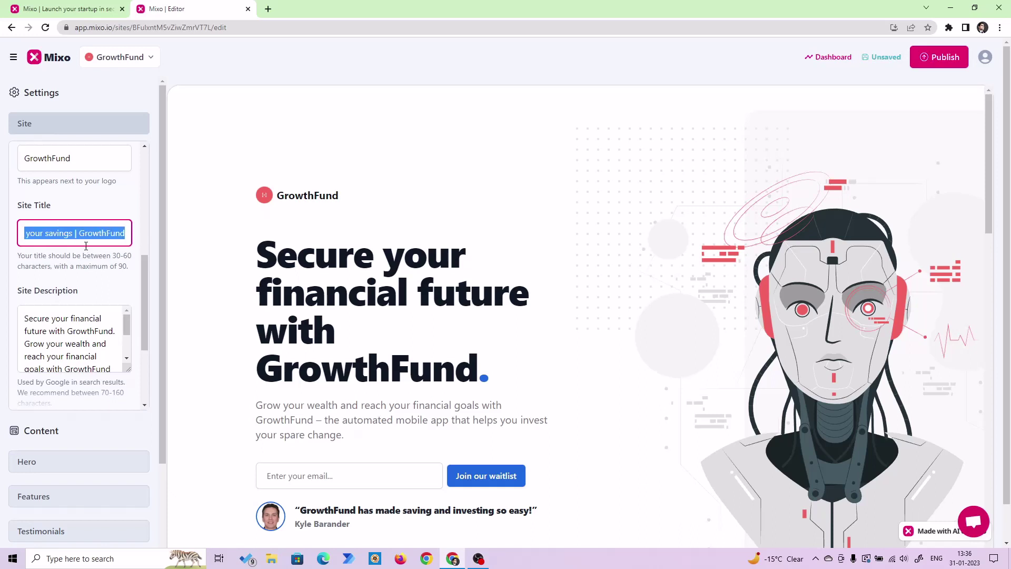
pyautogui.moveTo(146, 260); pyautogui.dragTo(150, 391)
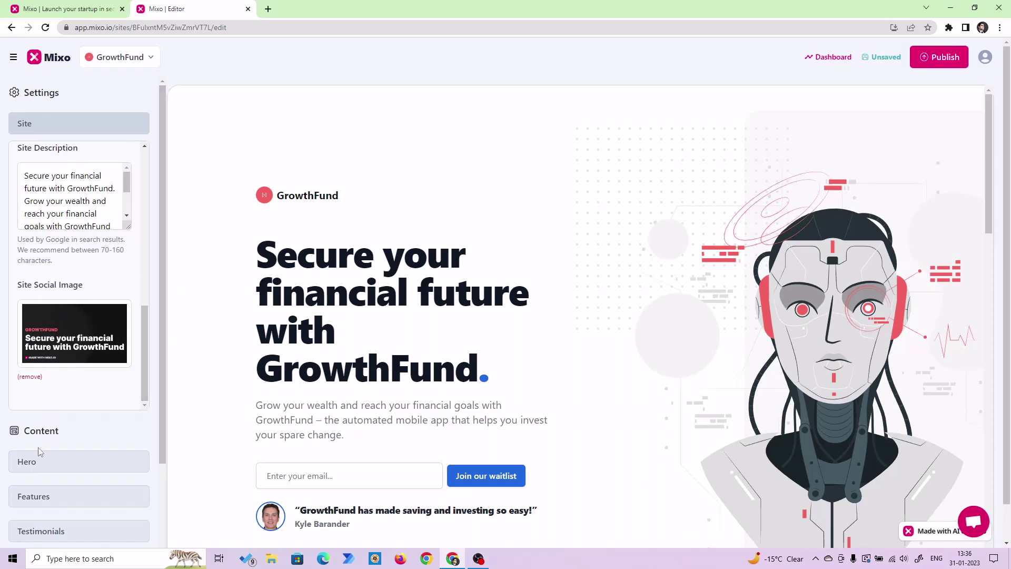
pyautogui.scroll(-3, 69, 237)
pyautogui.click(58, 308)
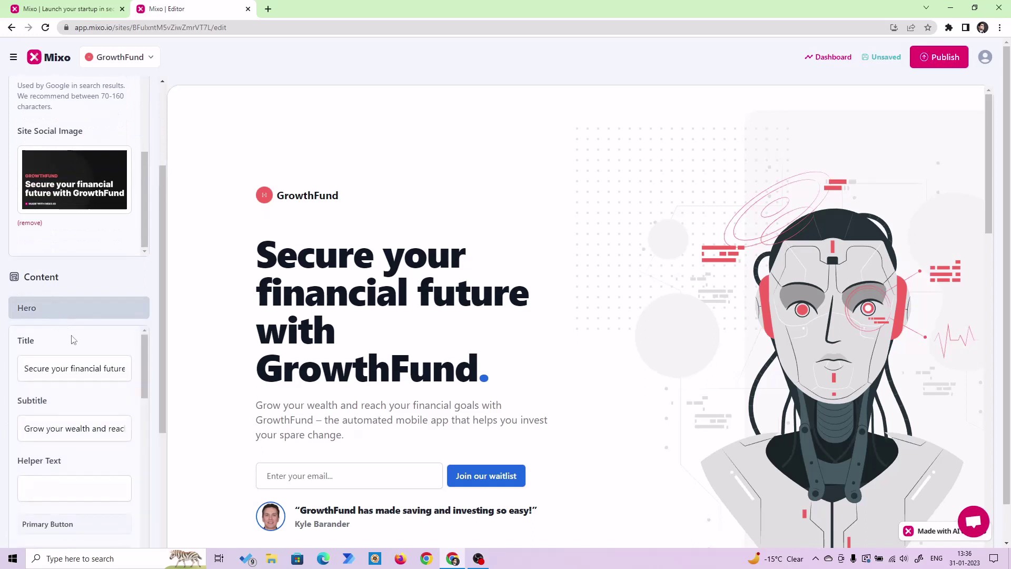
pyautogui.scroll(-3, 71, 340)
pyautogui.scroll(-3, 72, 352)
pyautogui.scroll(-3, 94, 380)
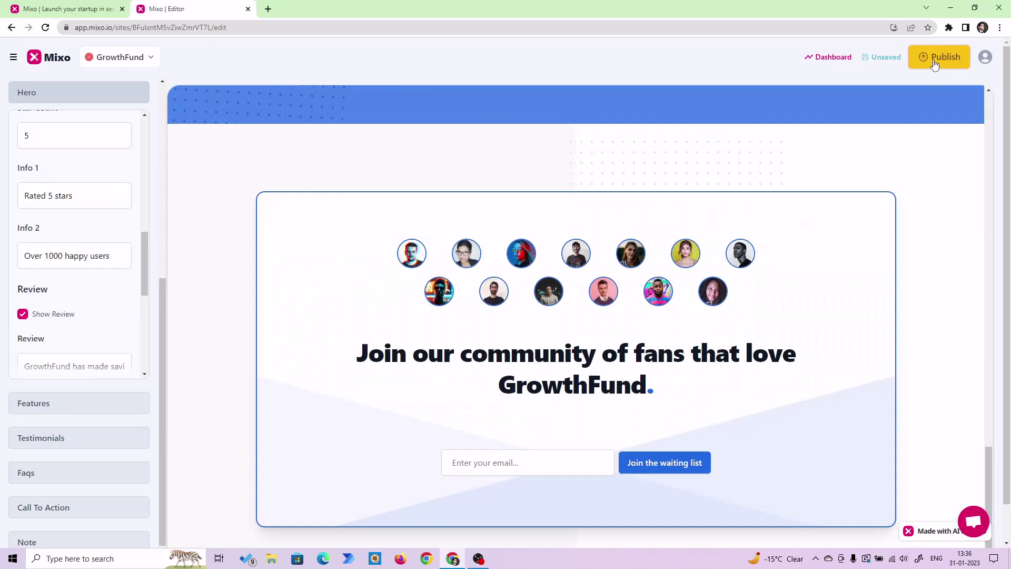
# Publish GrowthFund and open its live site URL in a new tab.
pyautogui.click(935, 61)
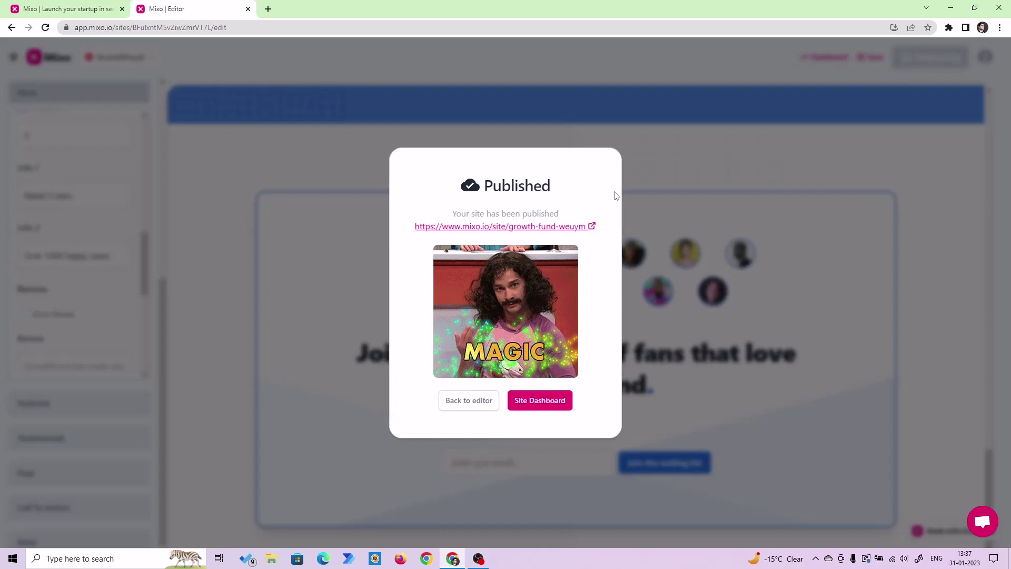
pyautogui.click(503, 228)
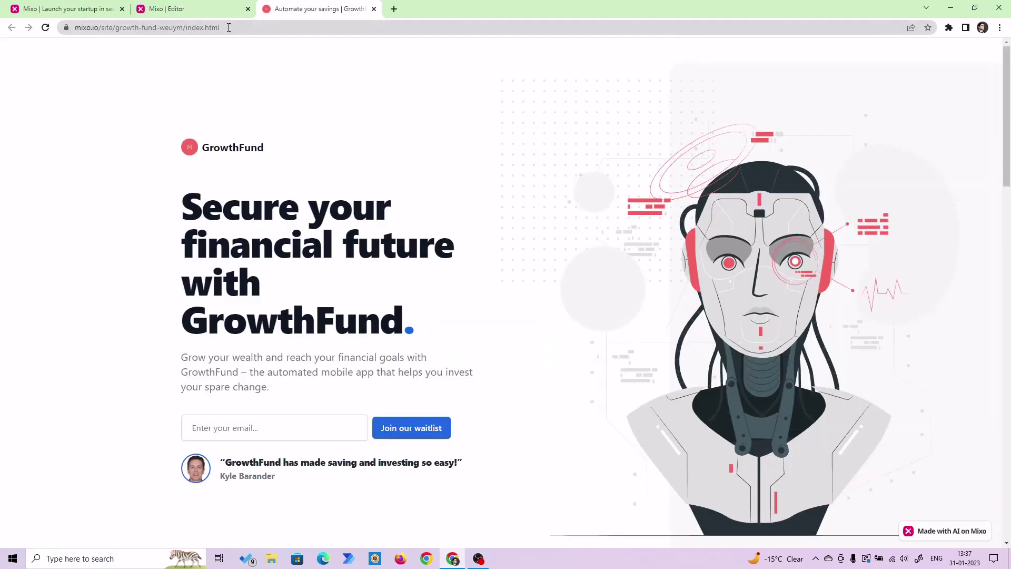
pyautogui.click(229, 28)
pyautogui.scroll(-3, 103, 88)
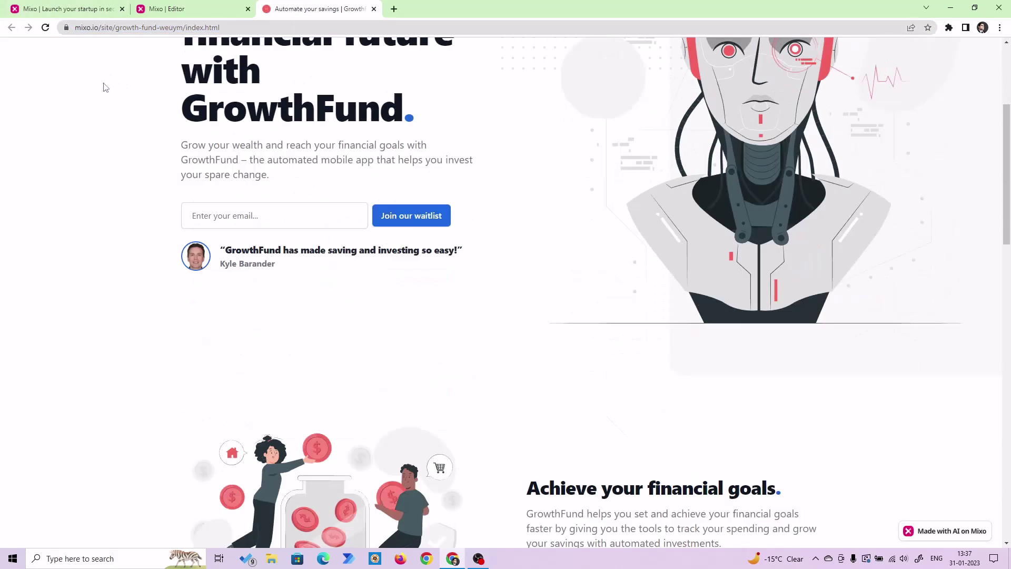
pyautogui.scroll(-3, 104, 89)
pyautogui.scroll(-2, 104, 88)
pyautogui.scroll(-4, 103, 89)
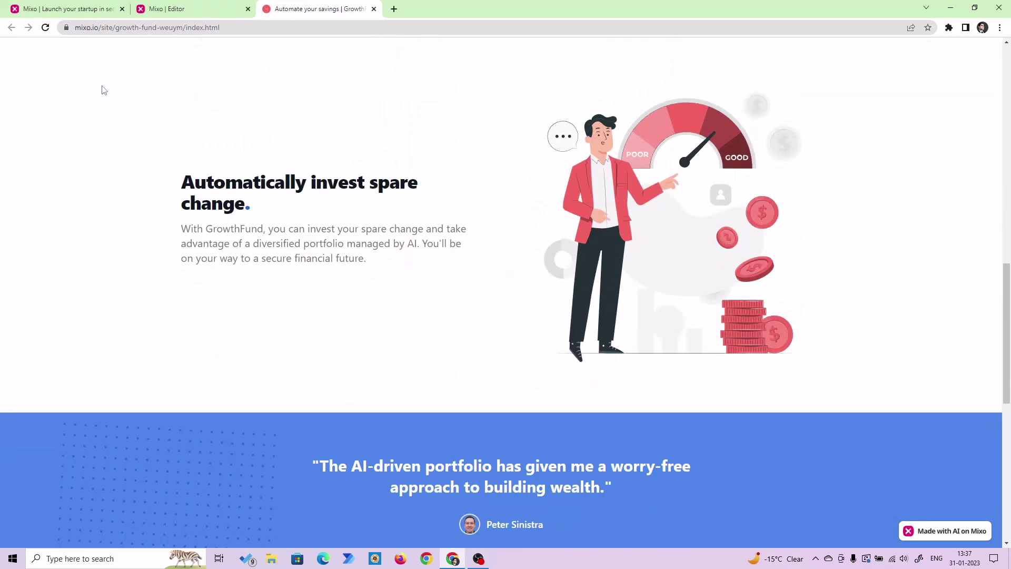
pyautogui.scroll(-2, 102, 89)
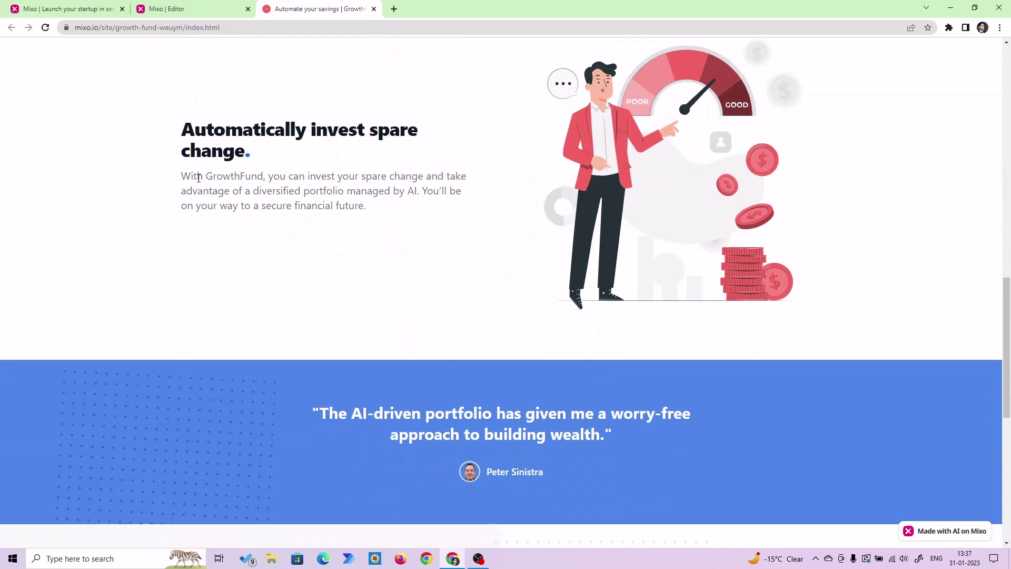
pyautogui.moveTo(181, 176)
pyautogui.mouseDown()
pyautogui.moveTo(454, 180)
pyautogui.moveTo(466, 193)
pyautogui.mouseUp()
pyautogui.scroll(4, 466, 201)
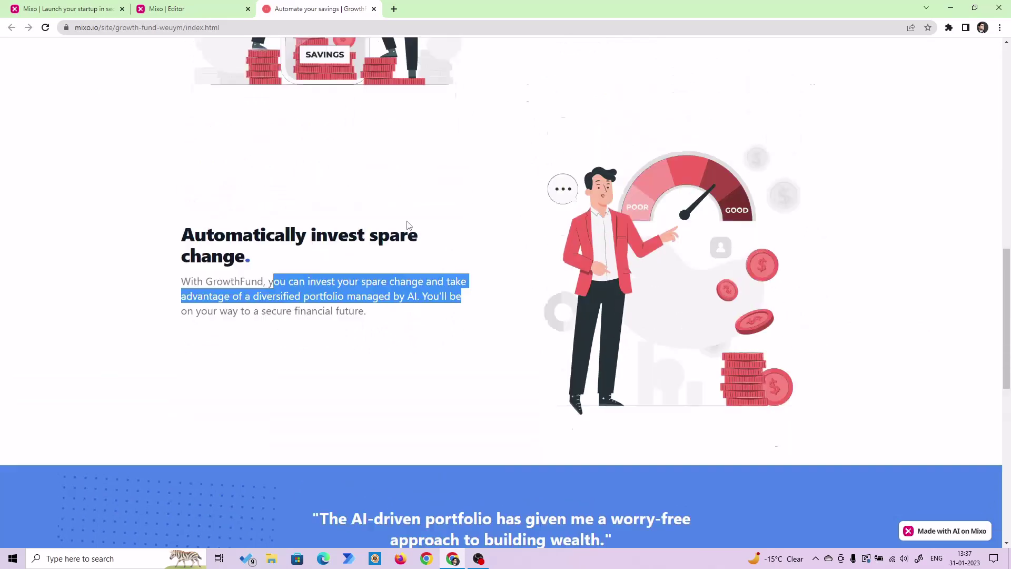
pyautogui.scroll(3, 420, 222)
pyautogui.moveTo(528, 148); pyautogui.dragTo(756, 162)
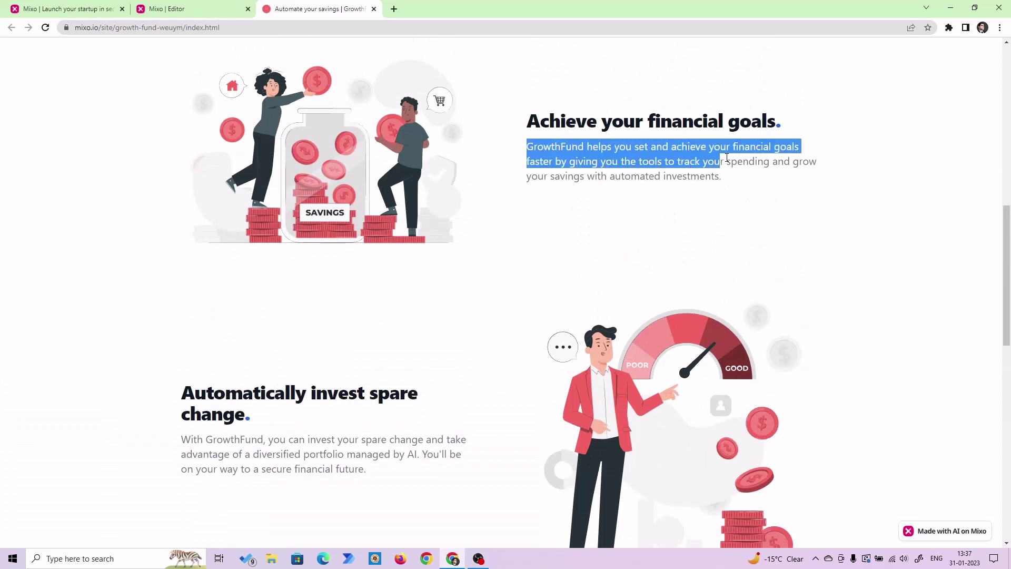
pyautogui.click(585, 196)
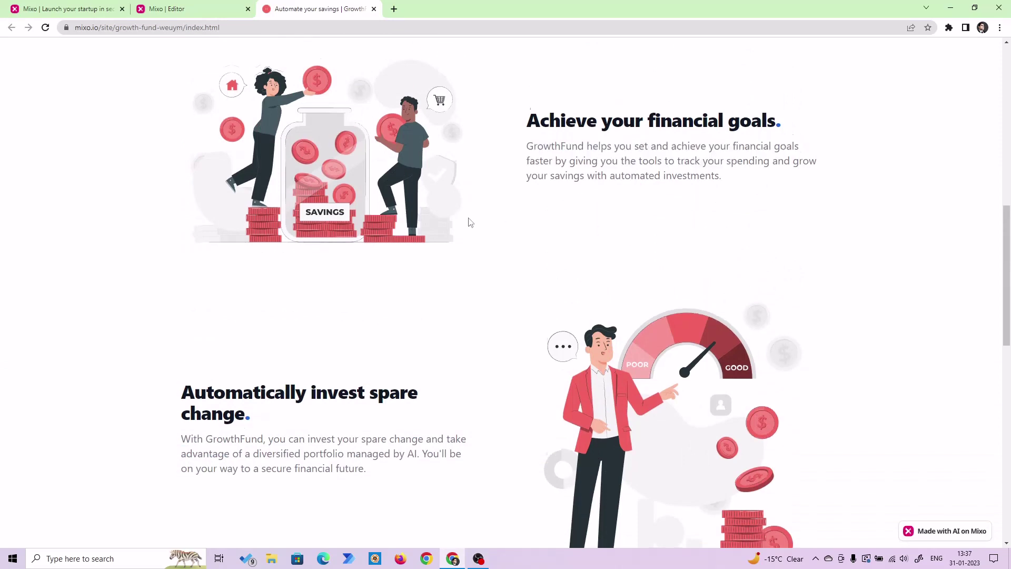
pyautogui.scroll(-4, 467, 220)
pyautogui.scroll(-4, 468, 221)
pyautogui.scroll(-3, 468, 220)
pyautogui.scroll(-2, 224, 202)
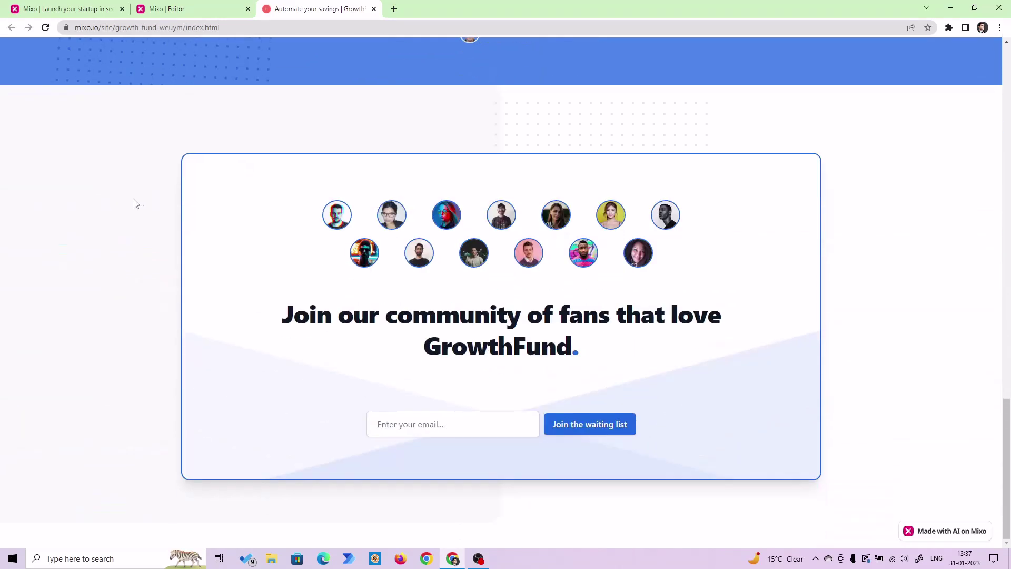
pyautogui.scroll(5, 130, 203)
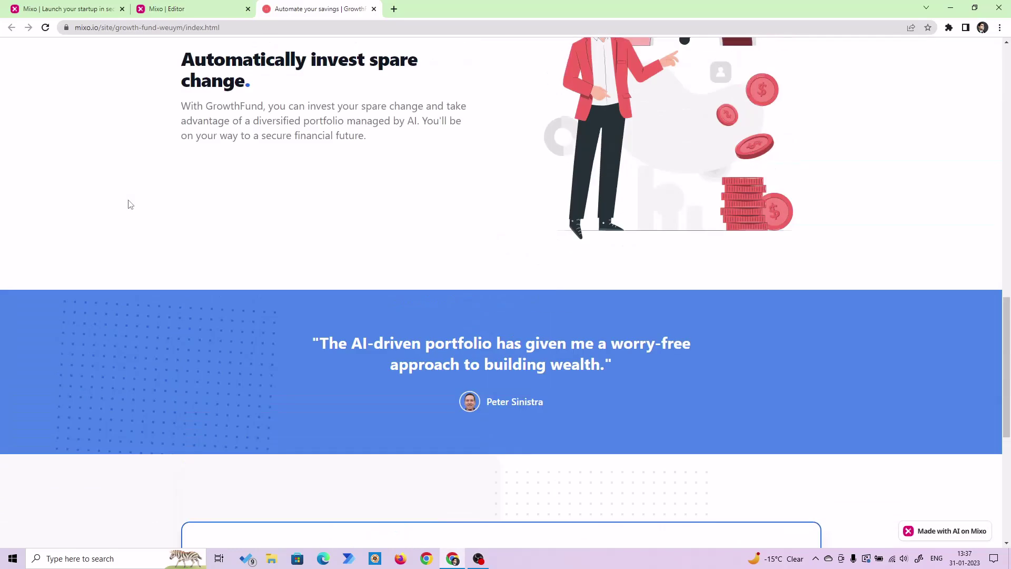
pyautogui.scroll(-3, 129, 203)
pyautogui.scroll(-2, 131, 194)
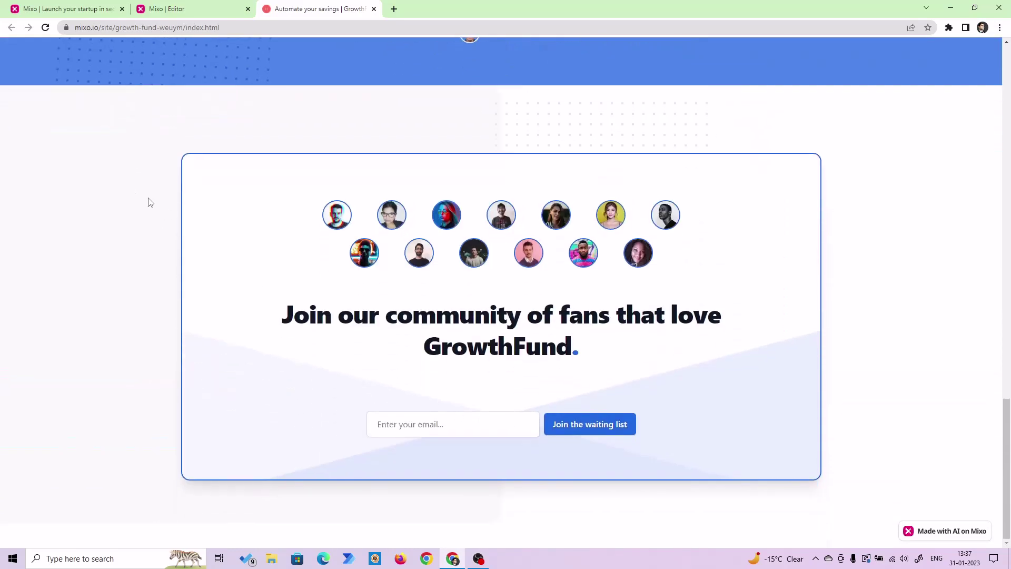
pyautogui.scroll(4, 148, 202)
pyautogui.scroll(5, 149, 203)
pyautogui.scroll(5, 147, 202)
pyautogui.scroll(2, 146, 222)
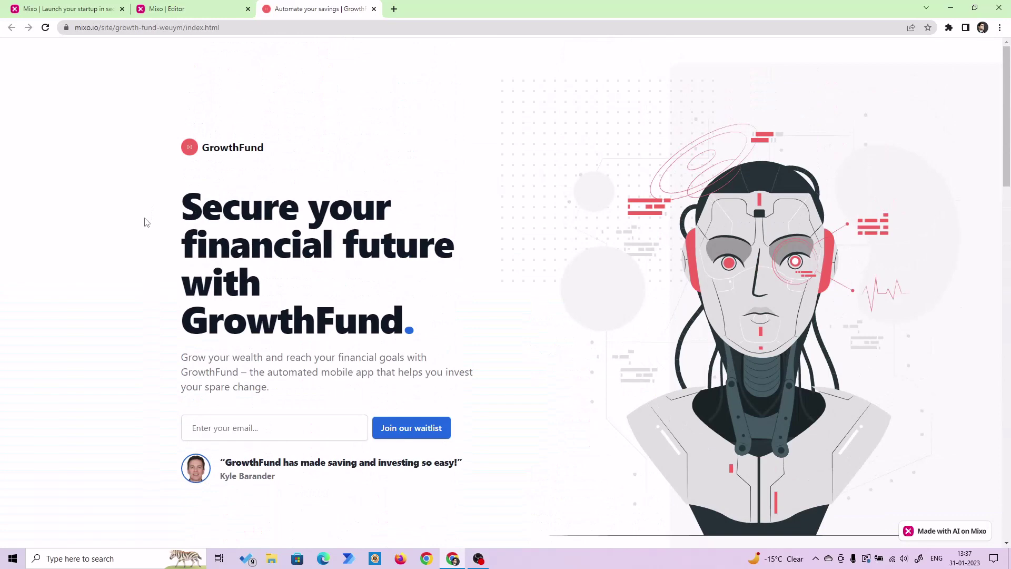
pyautogui.moveTo(203, 148); pyautogui.dragTo(281, 157)
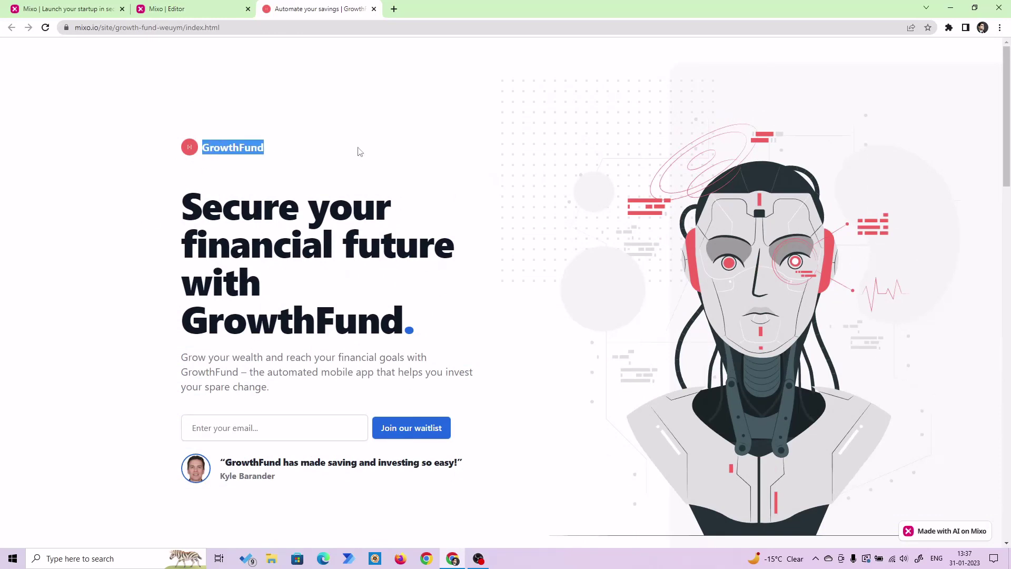
pyautogui.scroll(-1, 419, 166)
pyautogui.scroll(1, 672, 210)
pyautogui.click(409, 164)
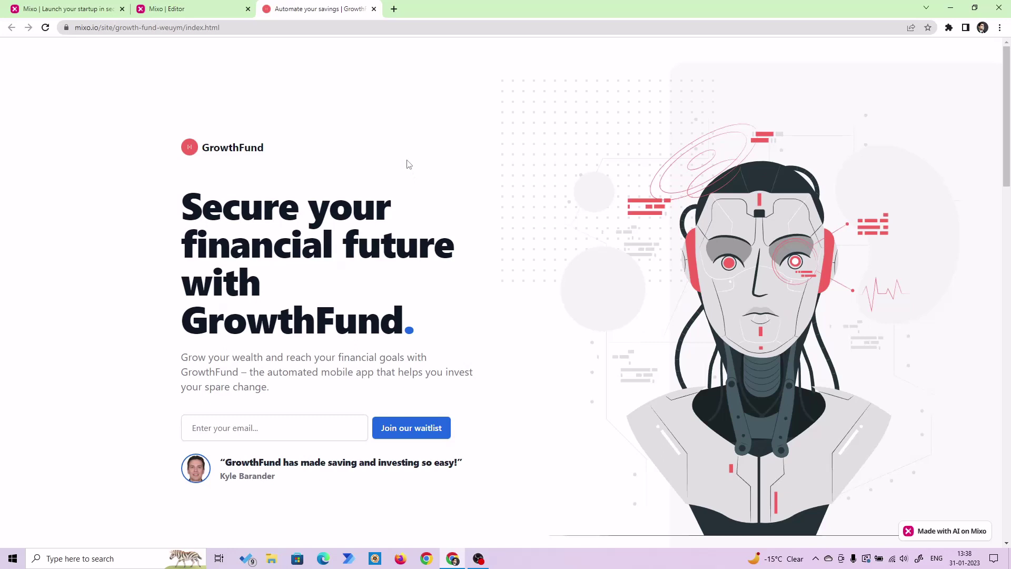